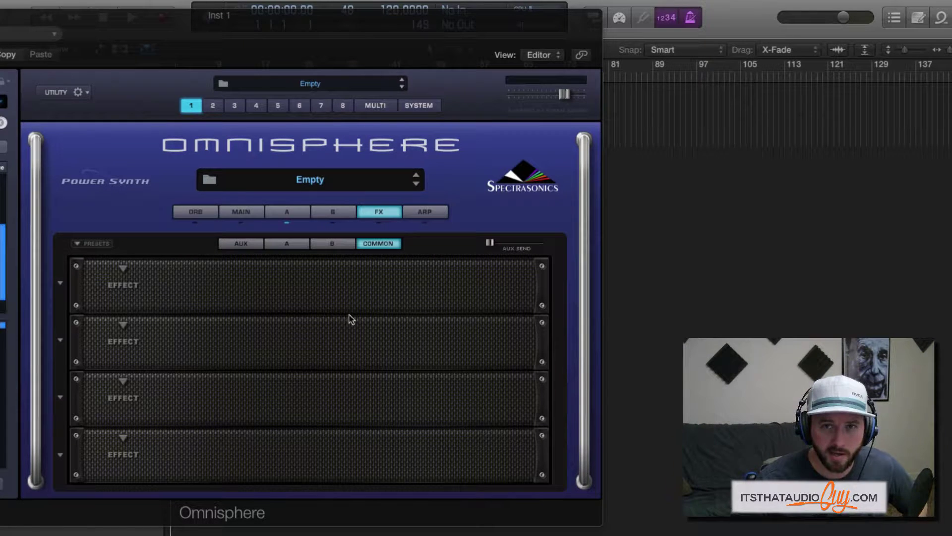
# Browse the layer A, layer B, Common and AUX effects racks
pyautogui.click(287, 243)
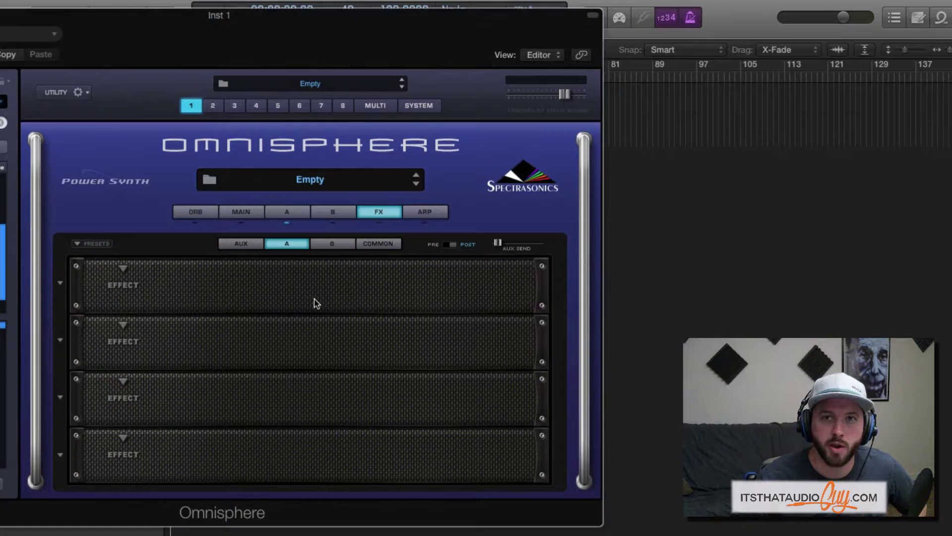
pyautogui.click(340, 247)
pyautogui.click(380, 244)
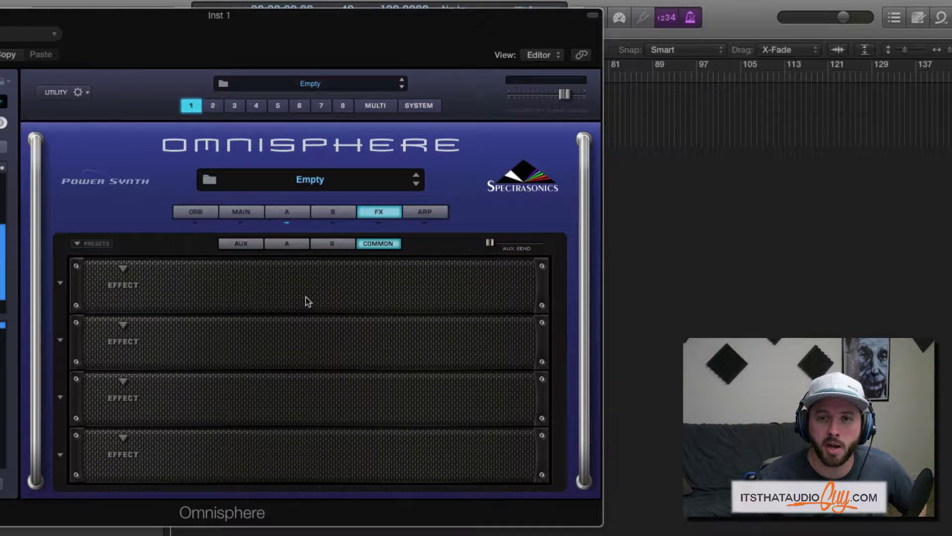
pyautogui.click(254, 247)
pyautogui.click(285, 244)
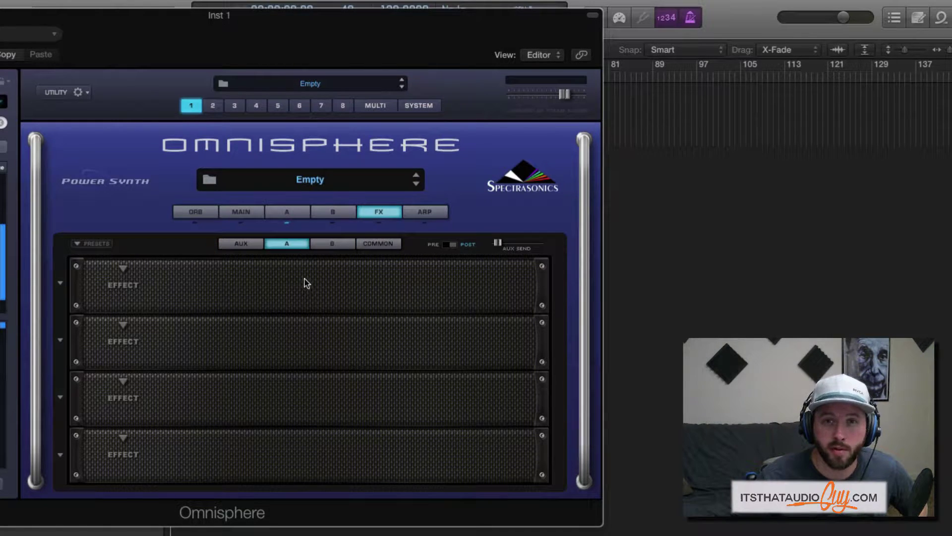
pyautogui.click(332, 244)
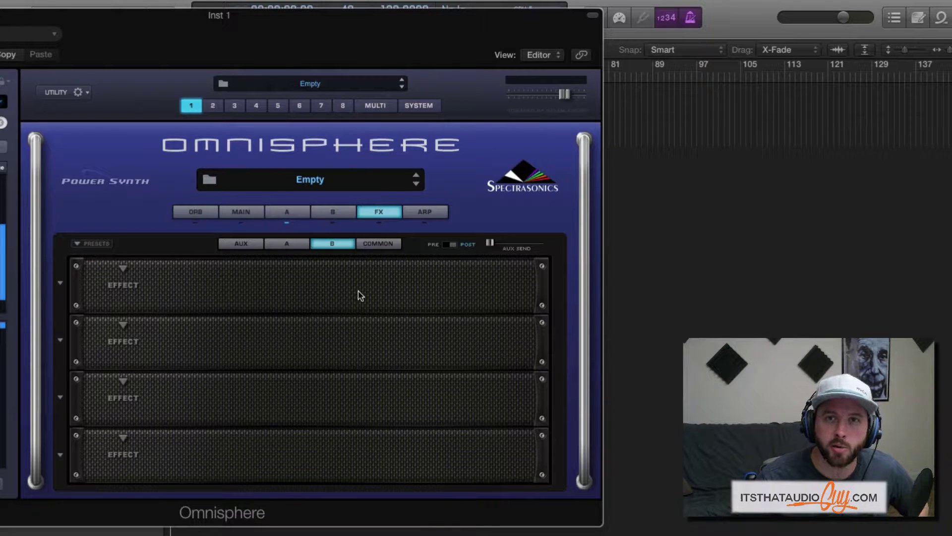
pyautogui.click(378, 244)
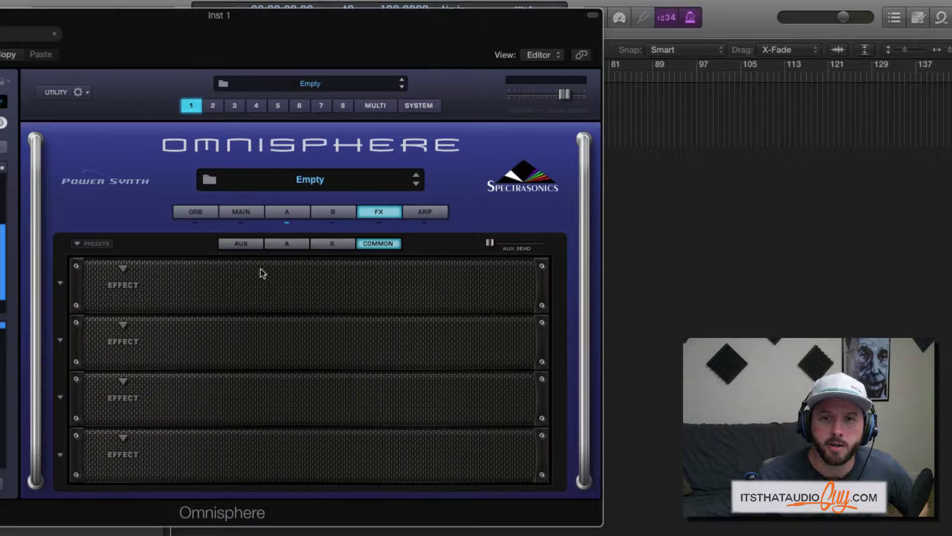
pyautogui.click(246, 245)
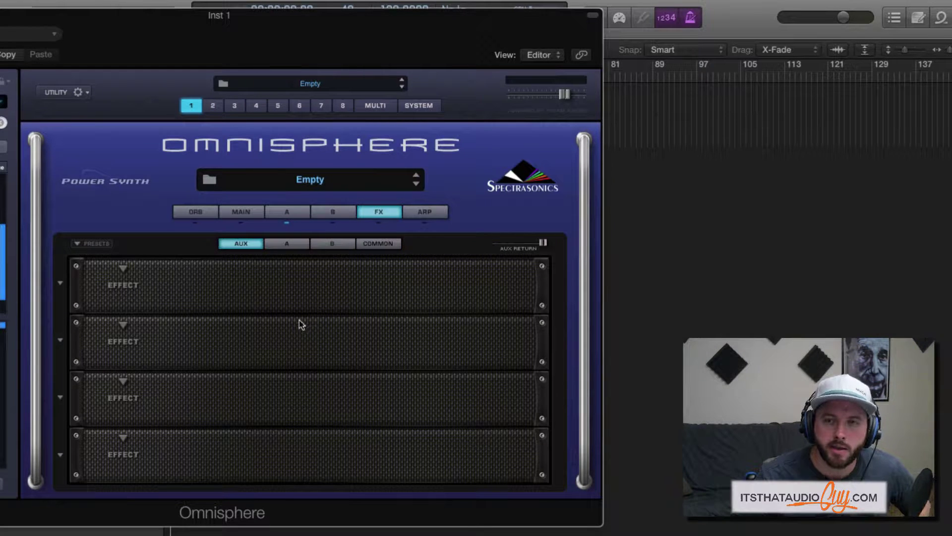
# Return to the Common rack and raise its aux send to about 0.173
pyautogui.click(289, 246)
pyautogui.click(332, 245)
pyautogui.click(380, 248)
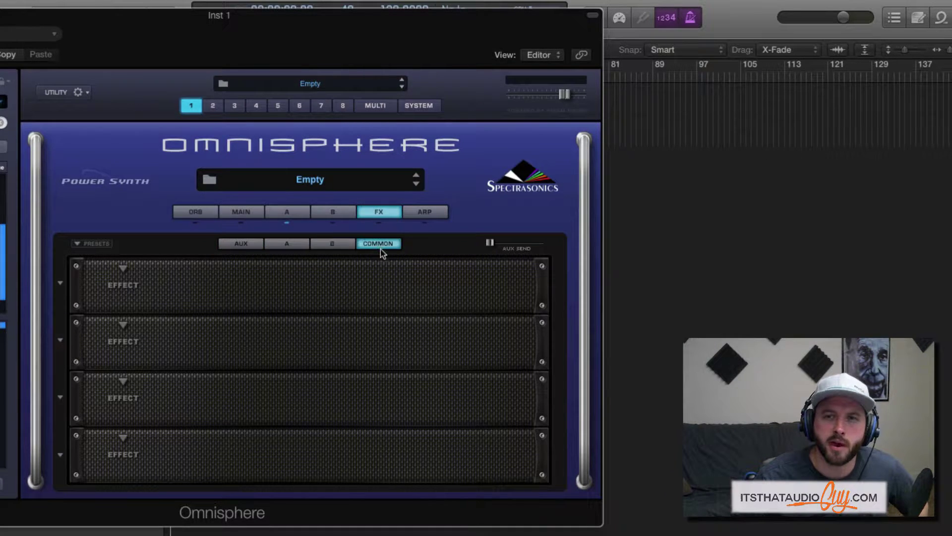
pyautogui.moveTo(489, 243)
pyautogui.mouseDown()
pyautogui.moveTo(510, 245)
pyautogui.moveTo(502, 245)
pyautogui.mouseUp()
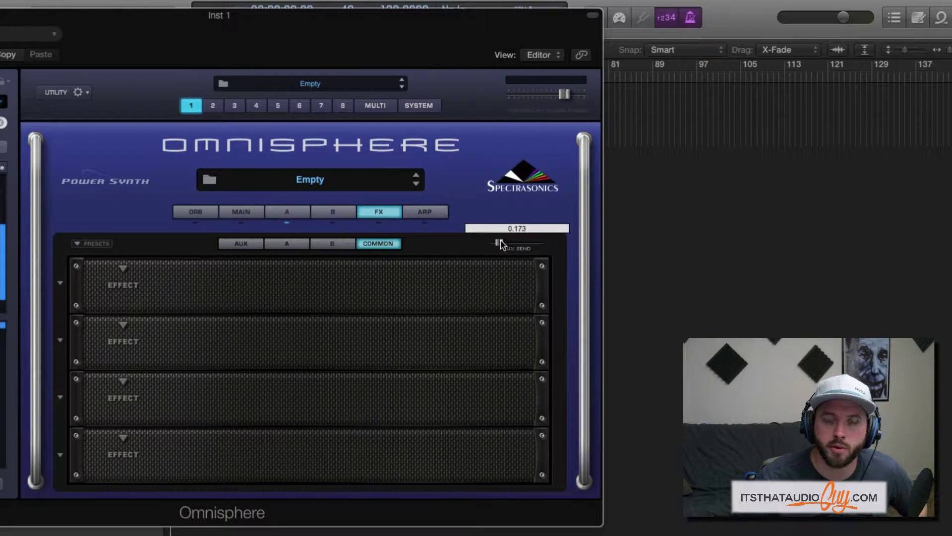
# Switch between the AUX and layer A racks, ending on layer A's empty post rack
pyautogui.click(241, 244)
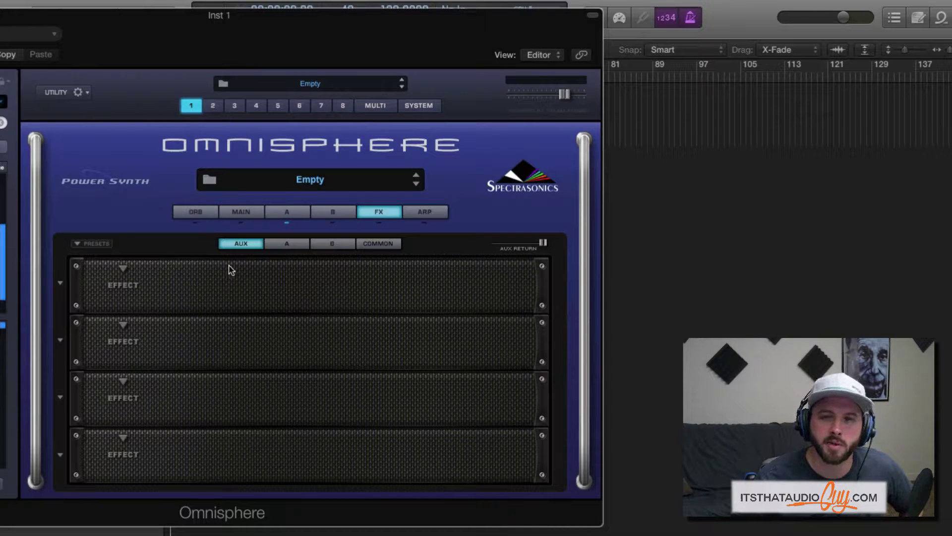
pyautogui.click(286, 243)
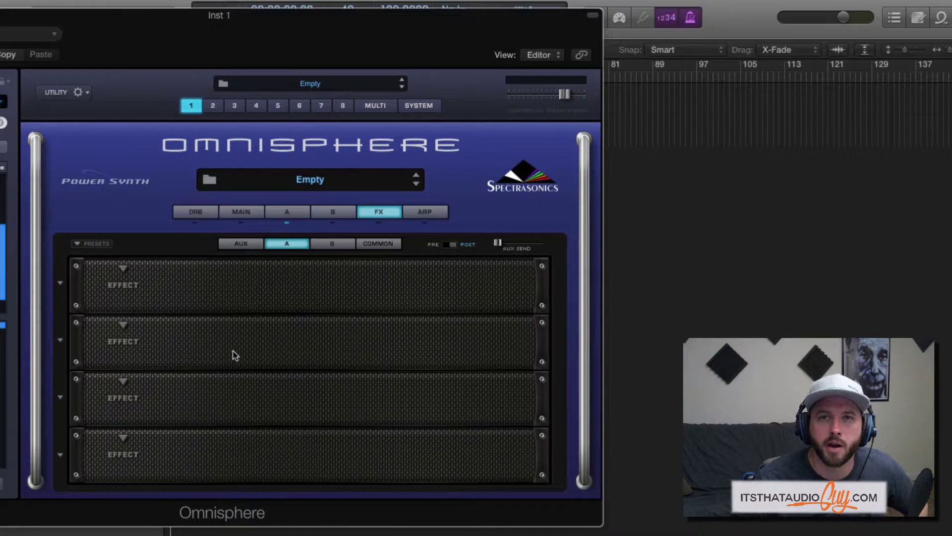
pyautogui.click(235, 245)
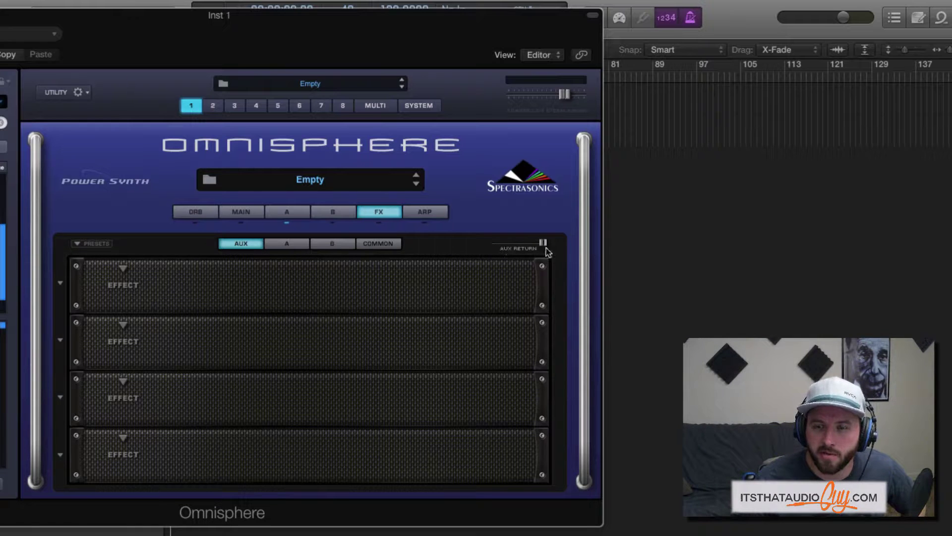
pyautogui.click(291, 248)
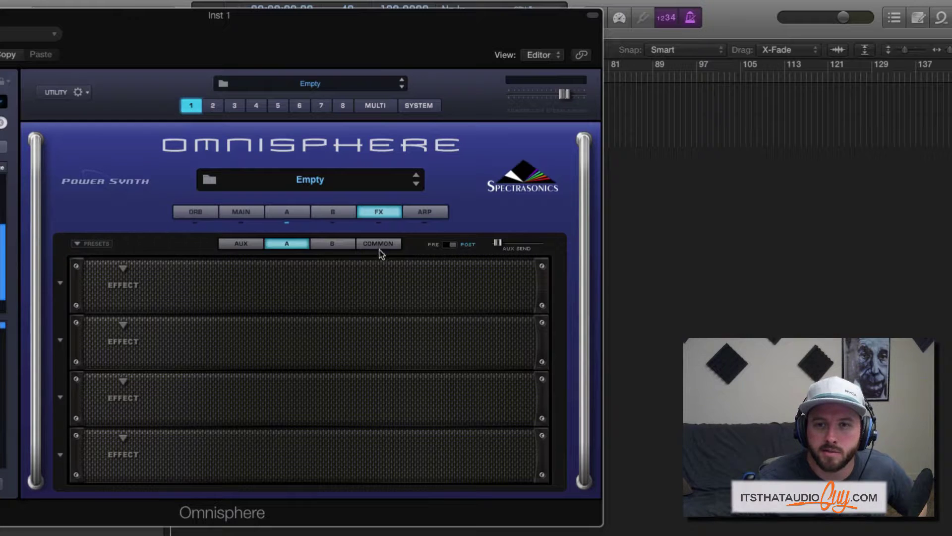
# List the effect types for layer A's first slot, down to the Creative category
pyautogui.click(124, 271)
pyautogui.moveTo(145, 297)
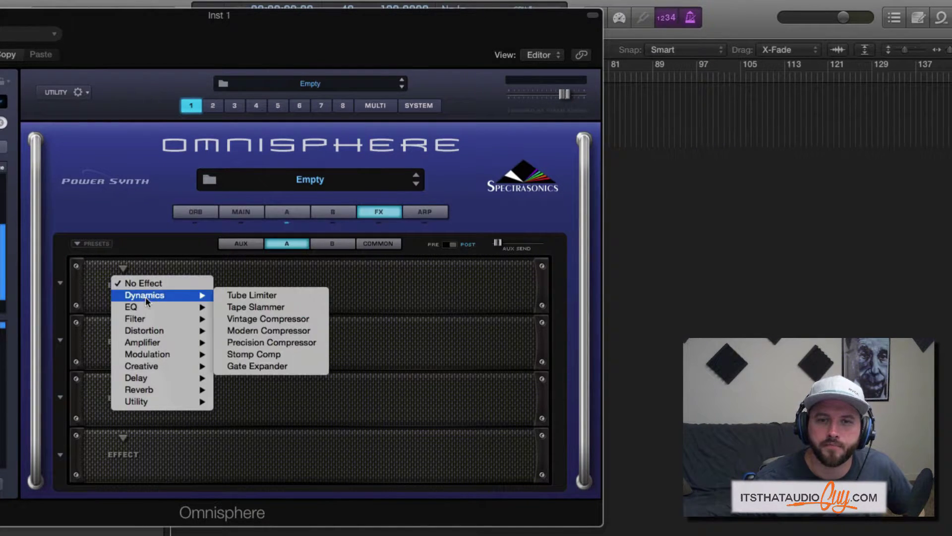
pyautogui.moveTo(149, 347)
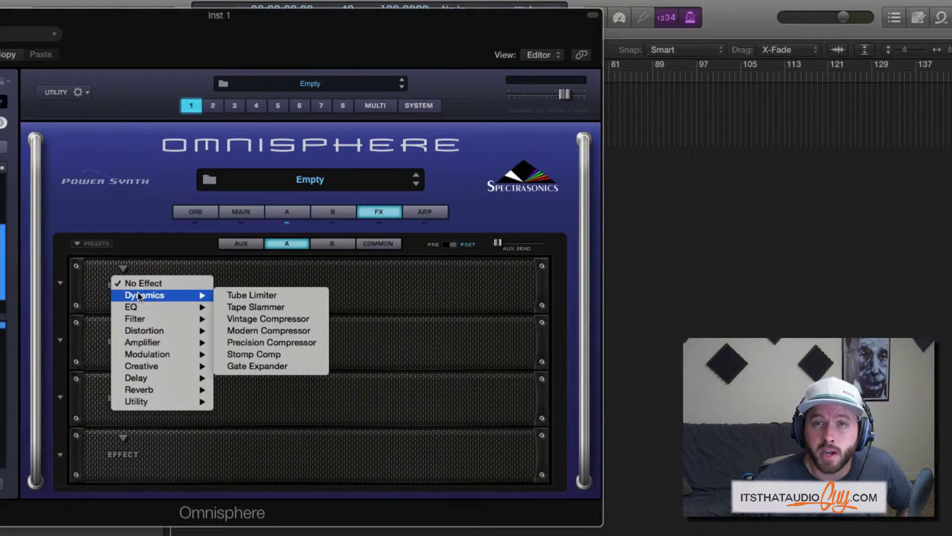
# Load Creative > Innerspace into layer A's first slot and keep Coin Dropper as source A
pyautogui.moveTo(157, 365)
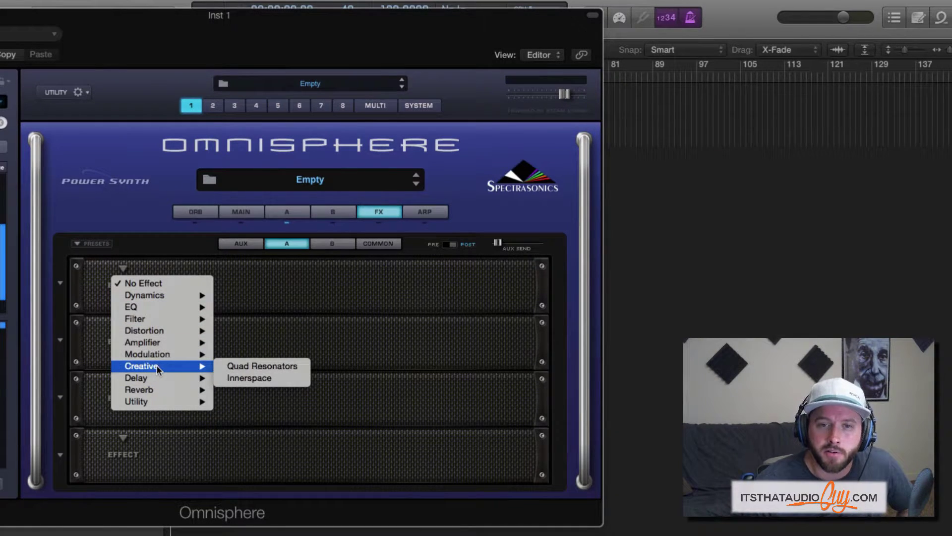
pyautogui.click(251, 378)
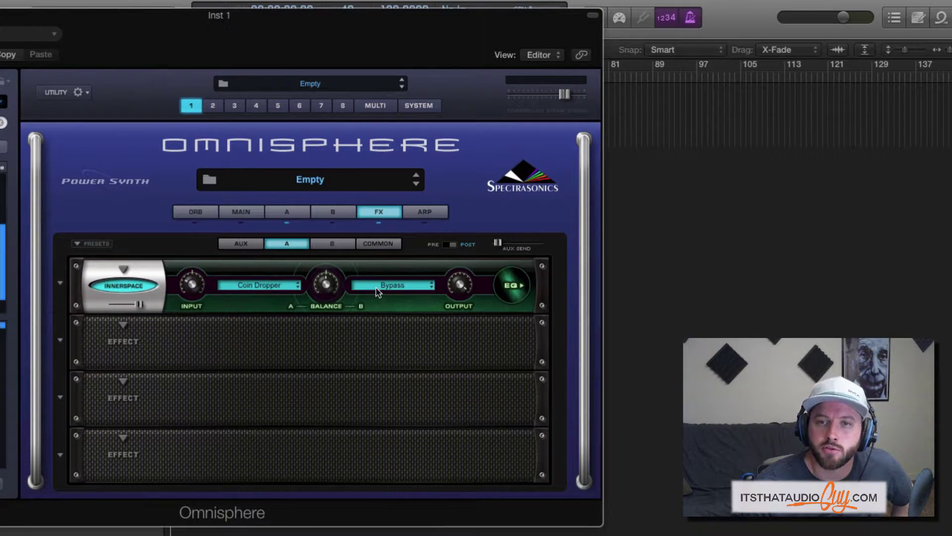
pyautogui.click(275, 286)
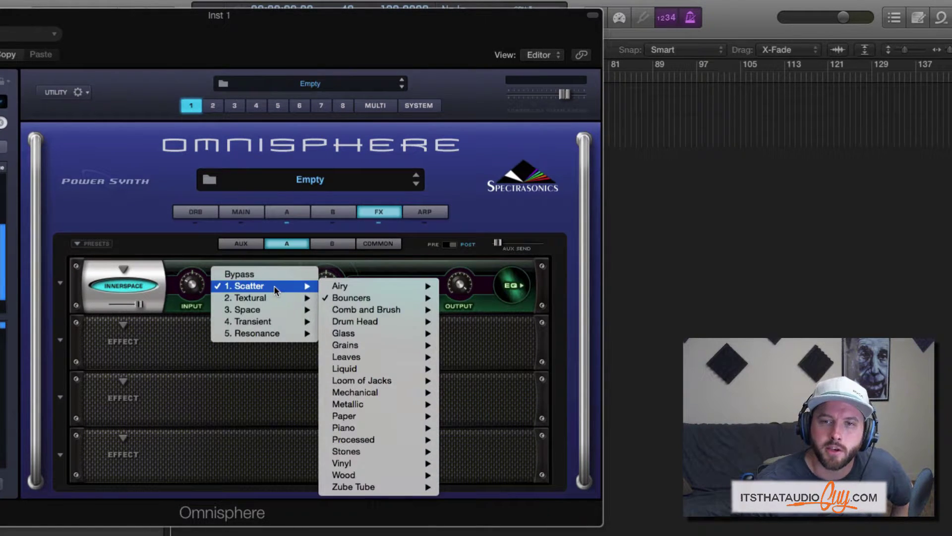
pyautogui.moveTo(276, 298)
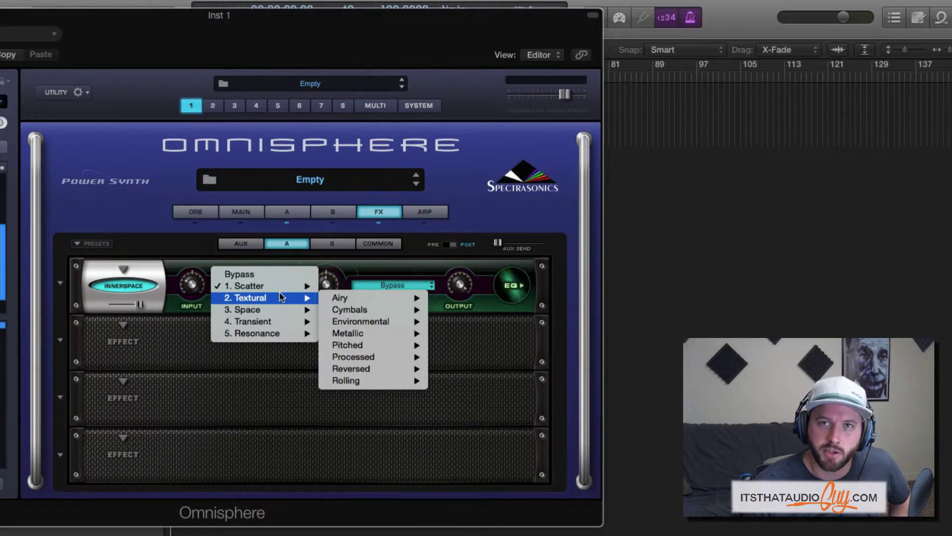
pyautogui.click(323, 286)
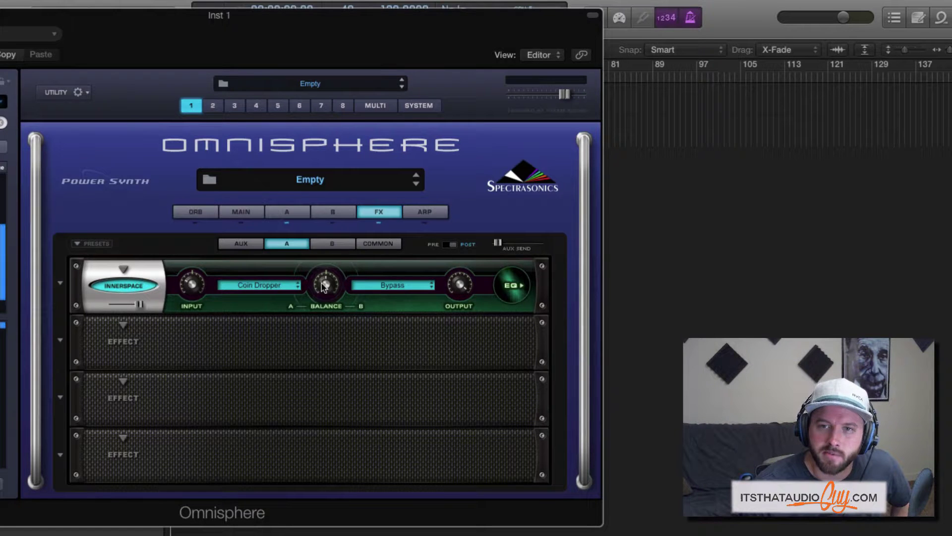
pyautogui.moveTo(323, 287)
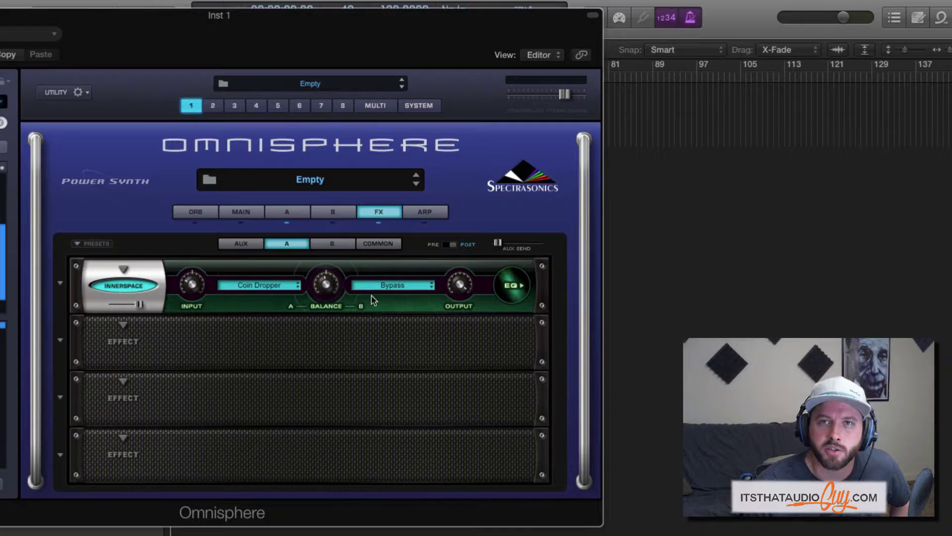
# Raise the Innerspace input to 0.6 dB and pull the small slider left
pyautogui.moveTo(193, 289)
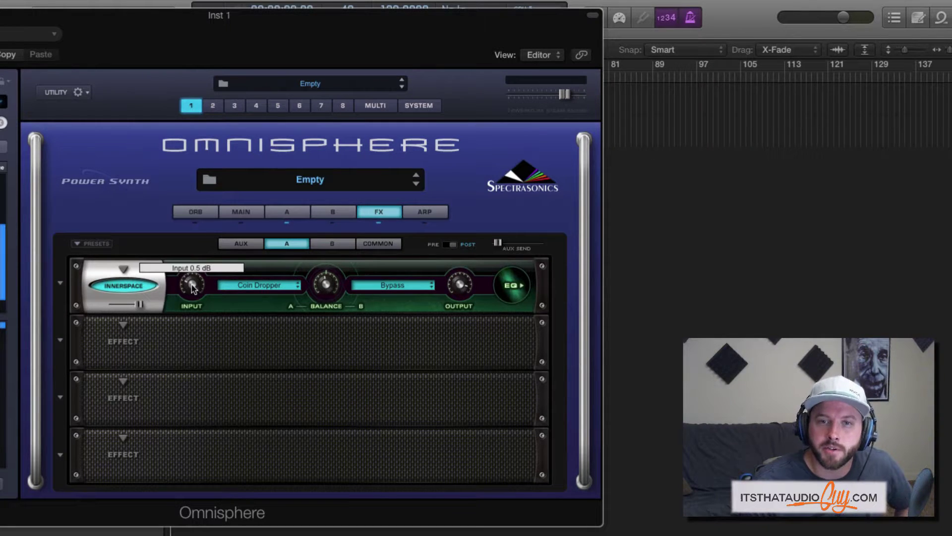
pyautogui.moveTo(192, 289); pyautogui.dragTo(194, 287)
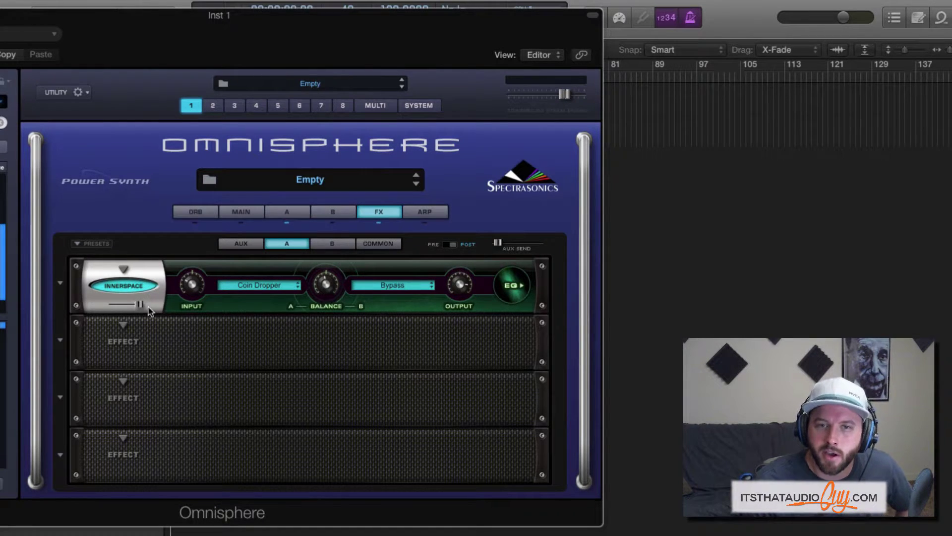
pyautogui.moveTo(141, 304); pyautogui.dragTo(135, 305)
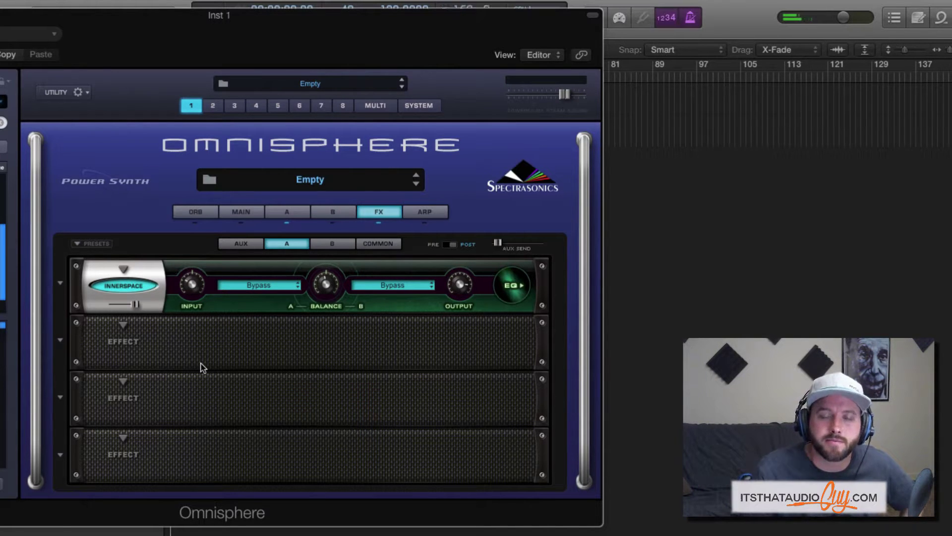
# Set layer A's Innerspace source A to Cymbalscape 1
pyautogui.click(253, 285)
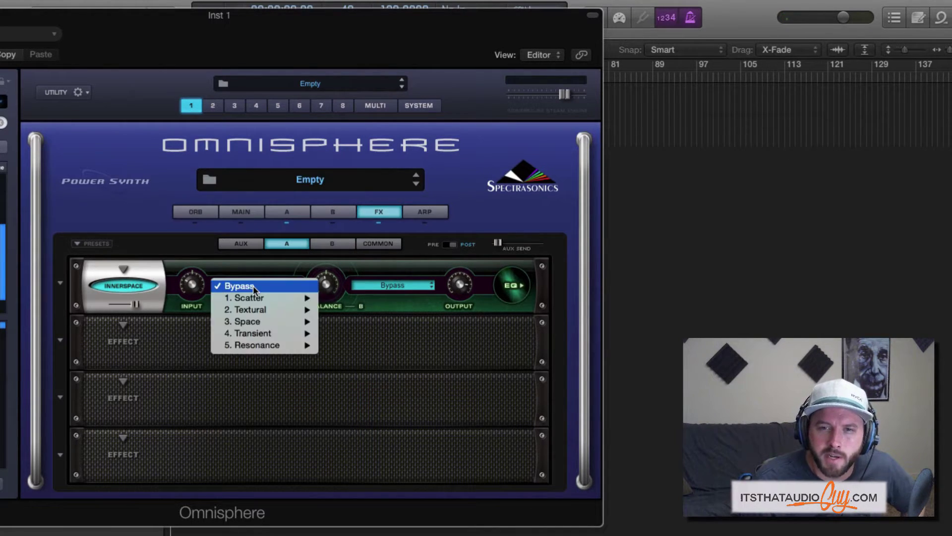
pyautogui.moveTo(250, 310)
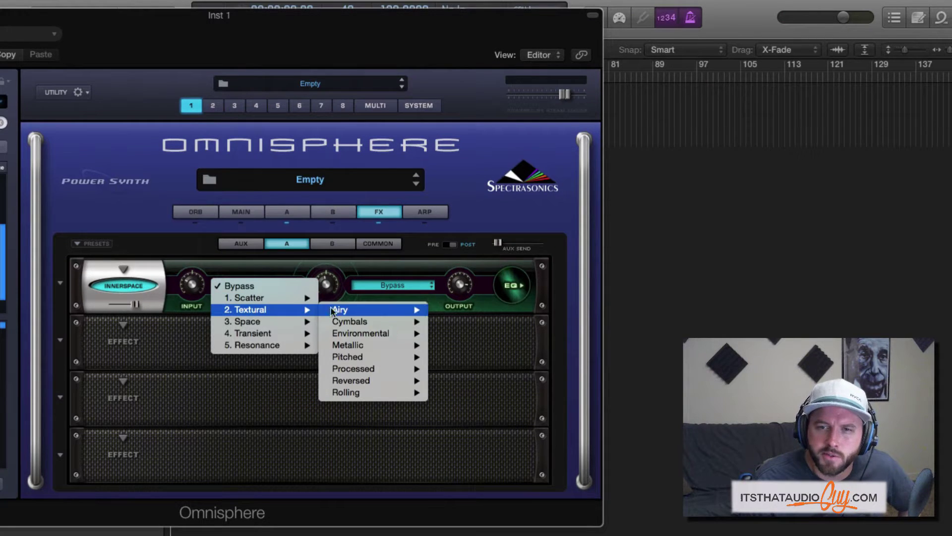
pyautogui.moveTo(348, 321)
pyautogui.click(474, 332)
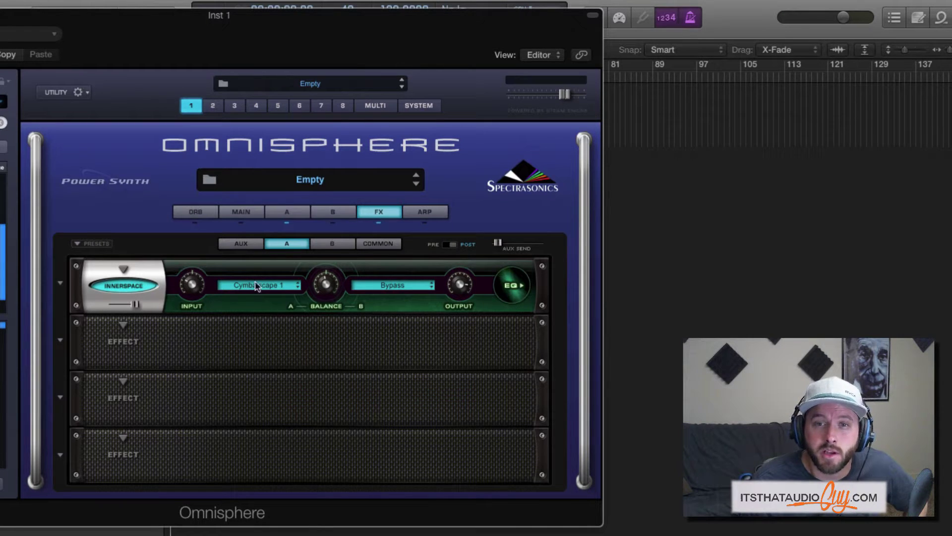
# Load Innerspace into the first two slots of the AUX rack
pyautogui.click(240, 245)
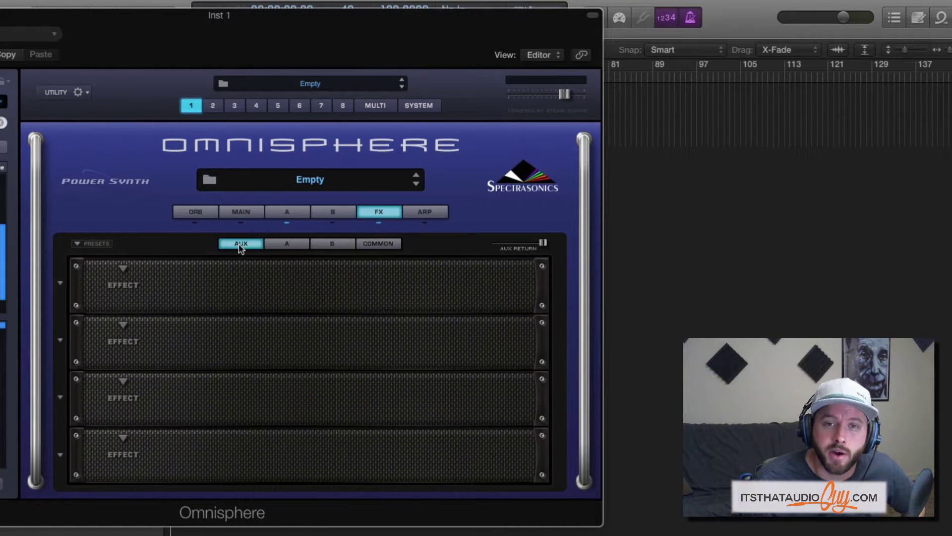
pyautogui.click(123, 270)
pyautogui.moveTo(188, 367)
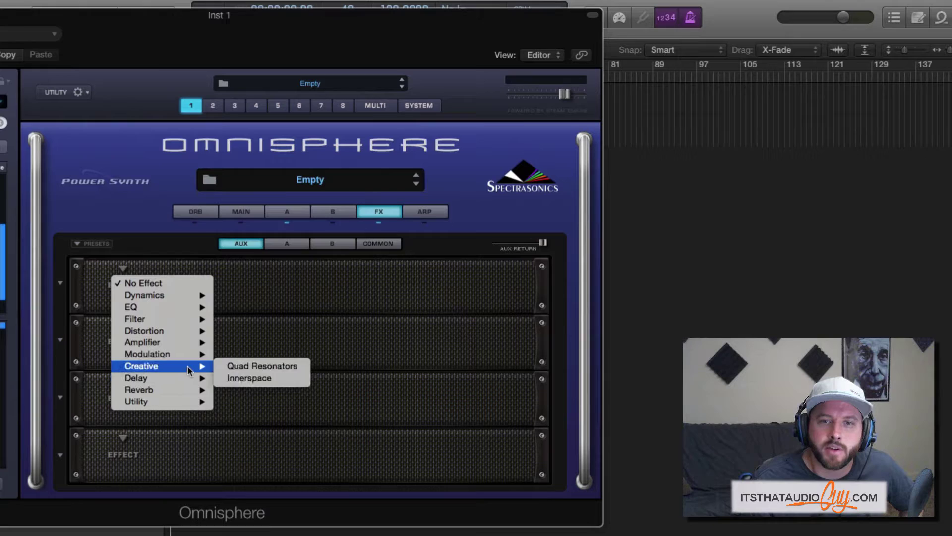
pyautogui.click(262, 378)
pyautogui.click(123, 326)
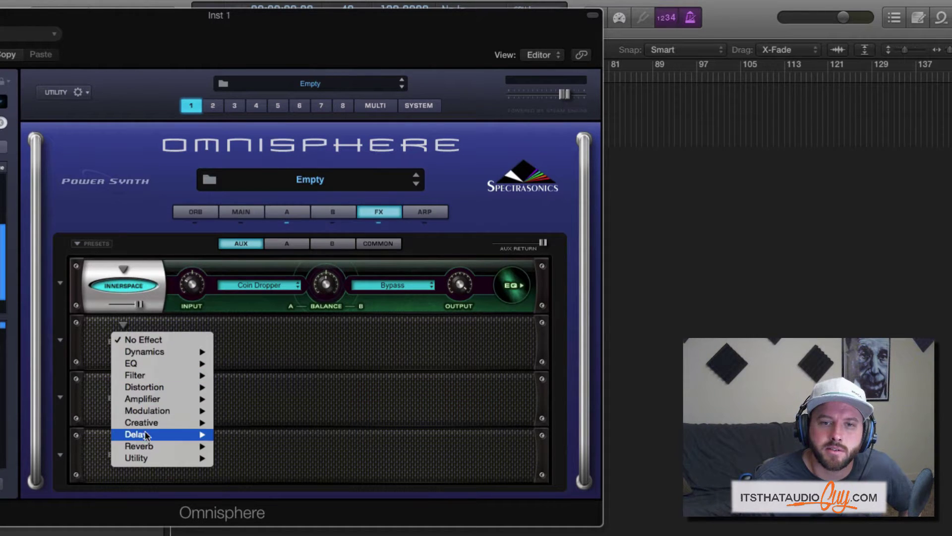
pyautogui.moveTo(205, 424)
pyautogui.click(246, 435)
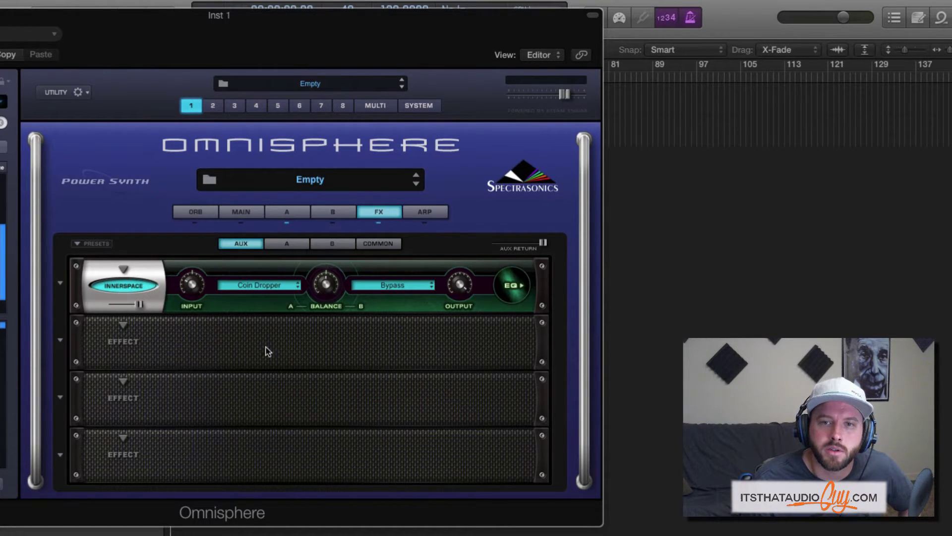
# Set the two AUX Innerspace A sources to Fire 2 and Textural Flute
pyautogui.click(252, 285)
pyautogui.moveTo(251, 289)
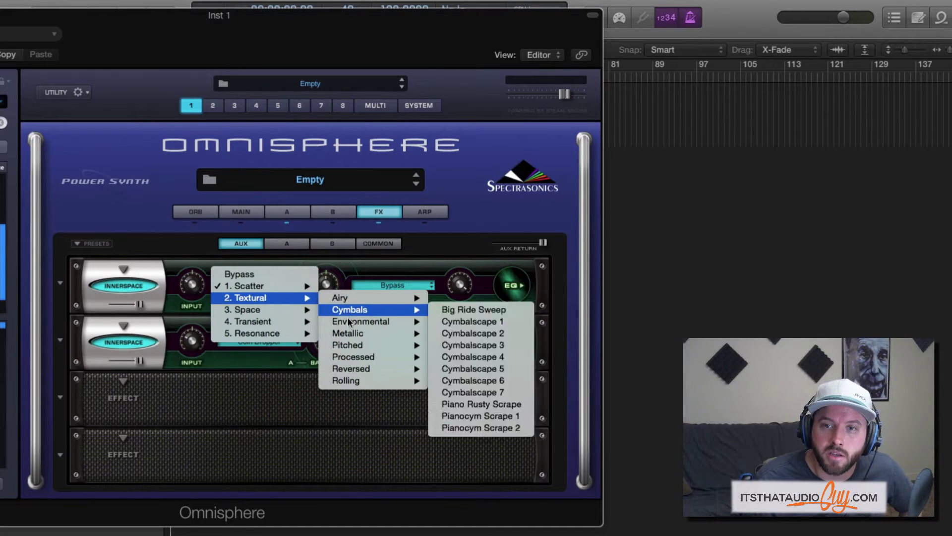
pyautogui.moveTo(349, 320)
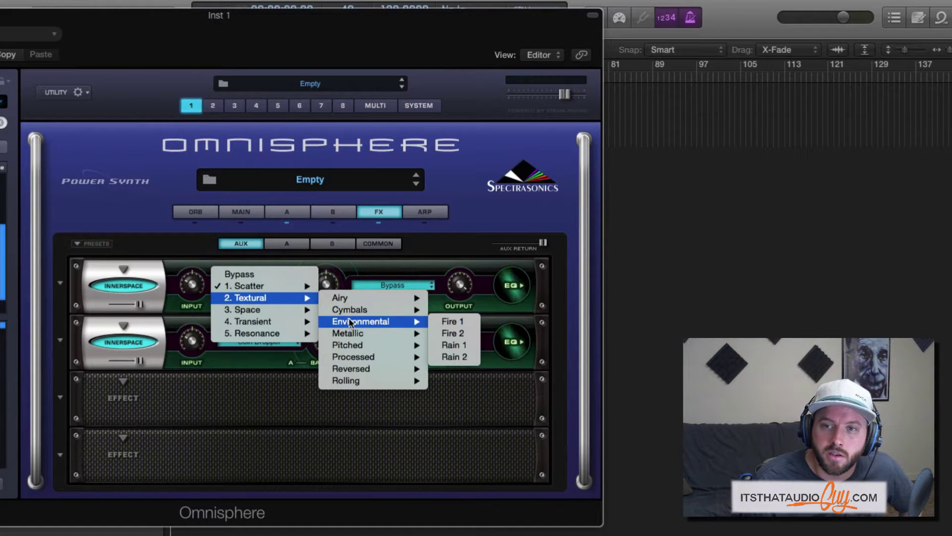
pyautogui.click(455, 332)
pyautogui.click(248, 342)
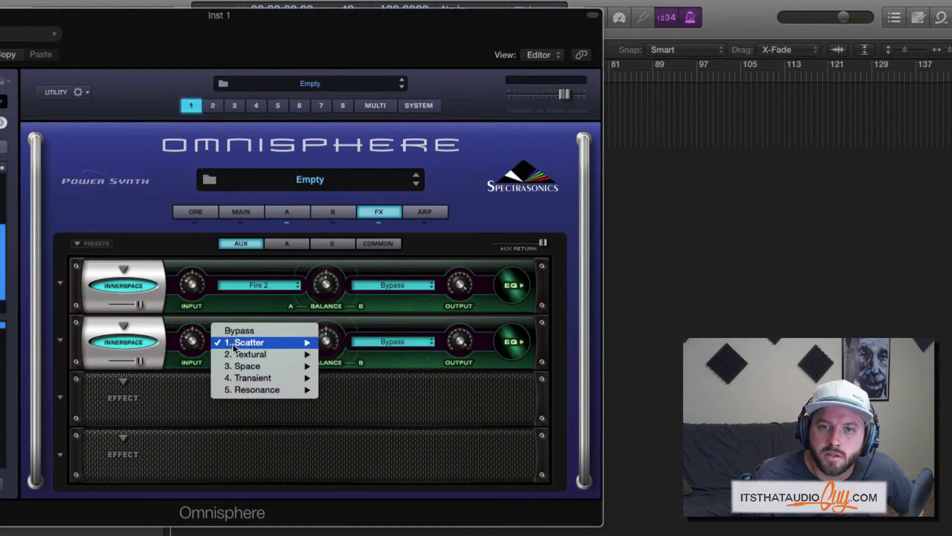
pyautogui.moveTo(250, 354)
pyautogui.moveTo(359, 356)
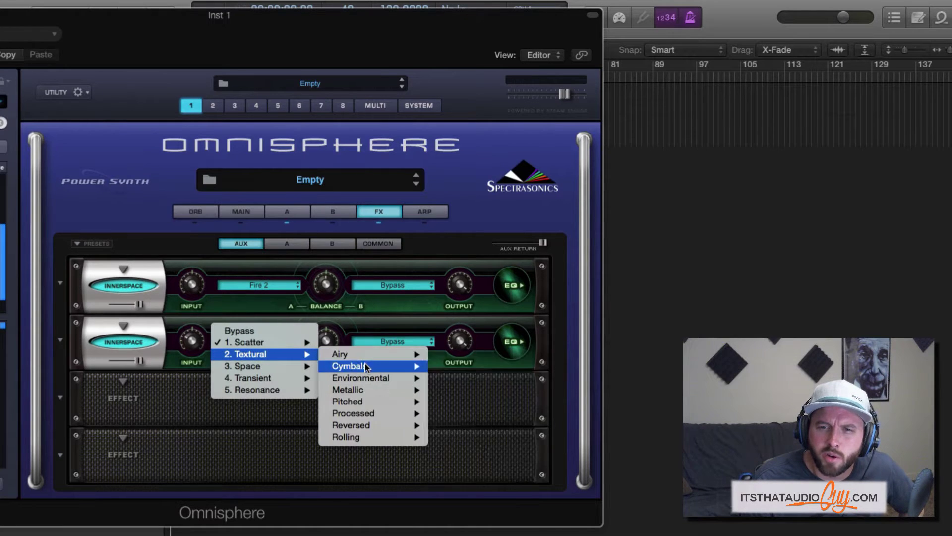
pyautogui.click(468, 461)
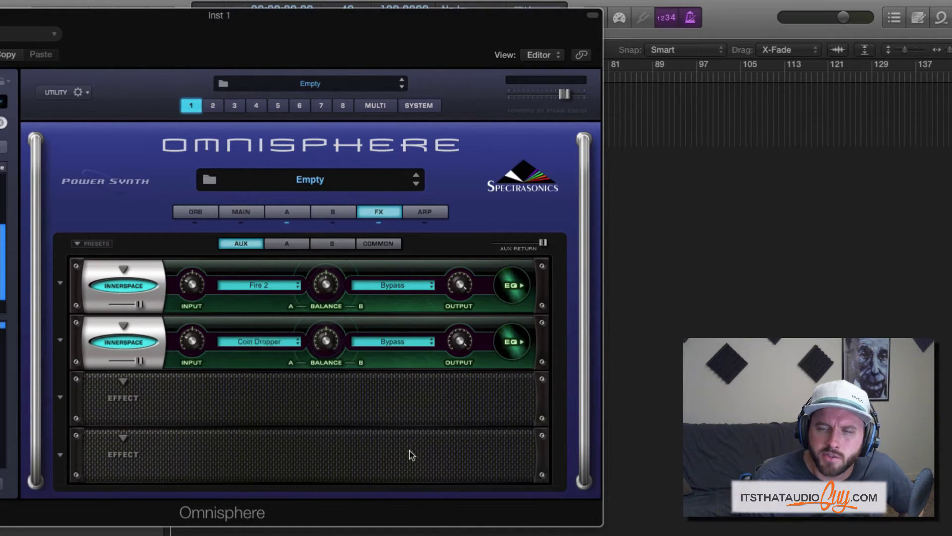
# Lower both AUX Innerspace mixes (second to 0.67) and raise layer A's AUX send to 0.469
pyautogui.moveTo(140, 361); pyautogui.dragTo(126, 363)
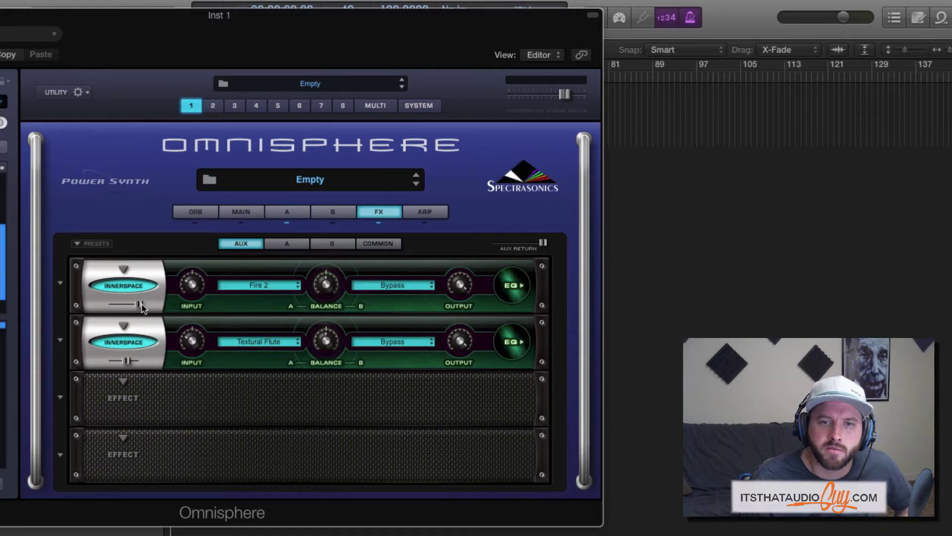
pyautogui.moveTo(140, 304); pyautogui.dragTo(130, 305)
pyautogui.click(282, 244)
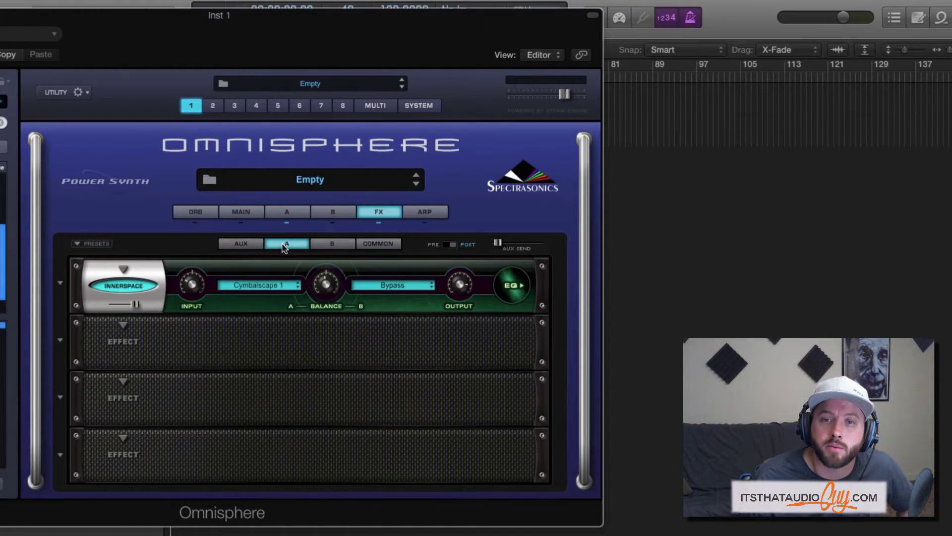
pyautogui.moveTo(500, 240)
pyautogui.moveTo(500, 240); pyautogui.dragTo(514, 241)
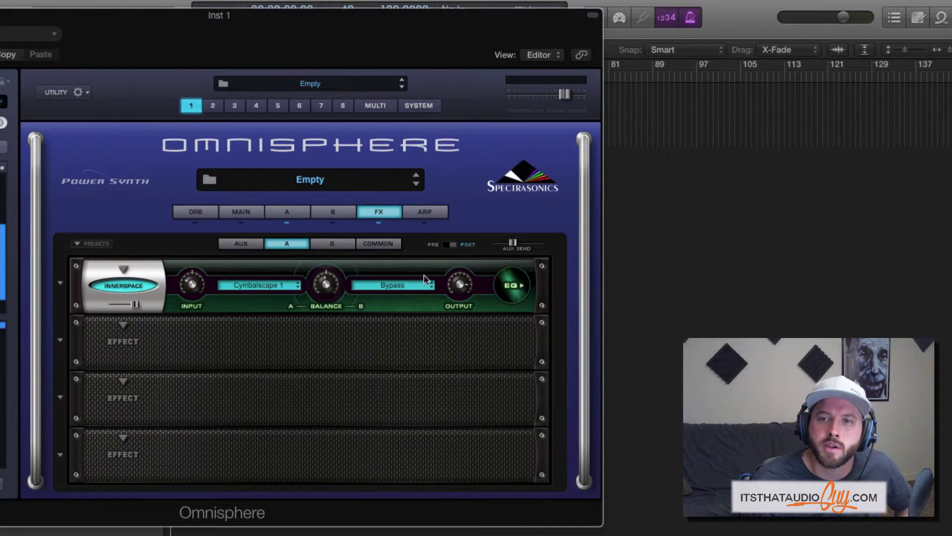
pyautogui.click(515, 243)
pyautogui.moveTo(515, 242); pyautogui.dragTo(536, 244)
pyautogui.click(241, 244)
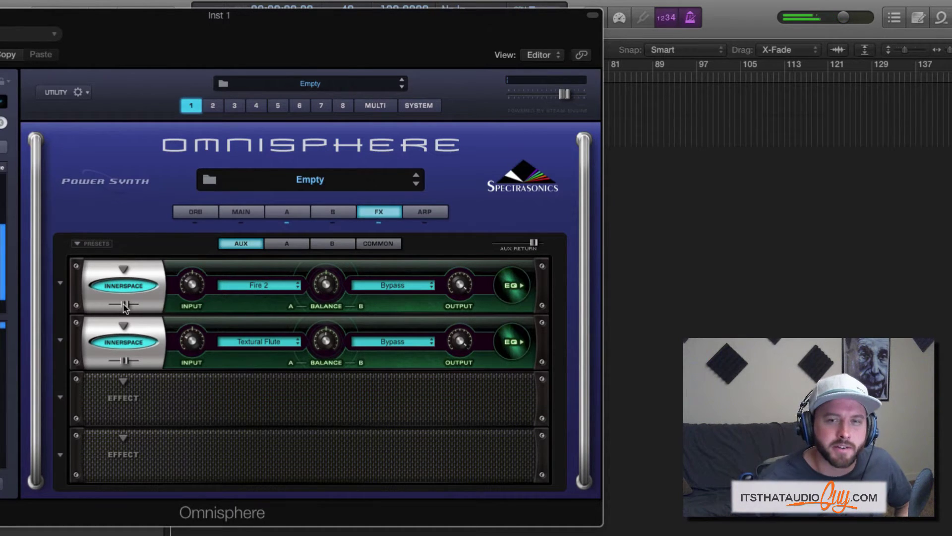
# Check the A and B racks, then reset the AUX rack to the 00 - Empty Rack preset
pyautogui.click(286, 244)
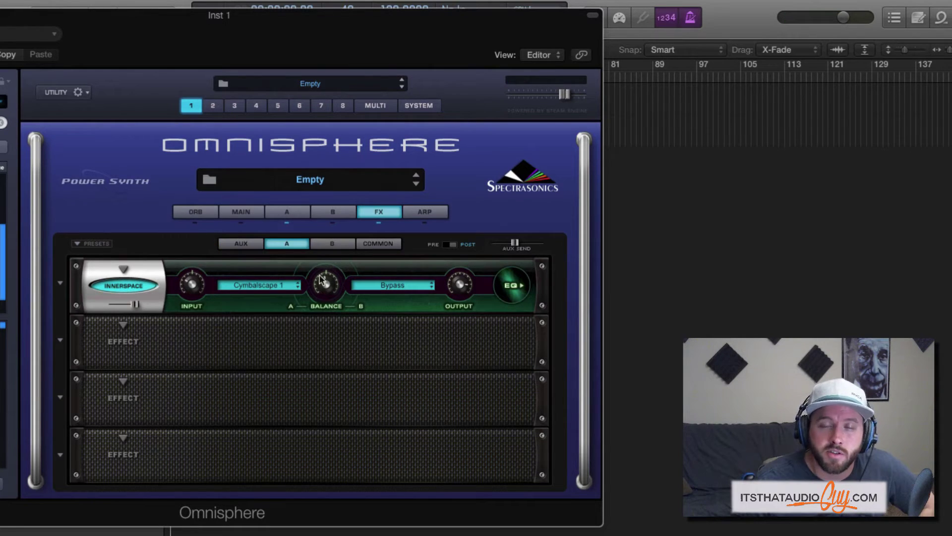
pyautogui.click(332, 243)
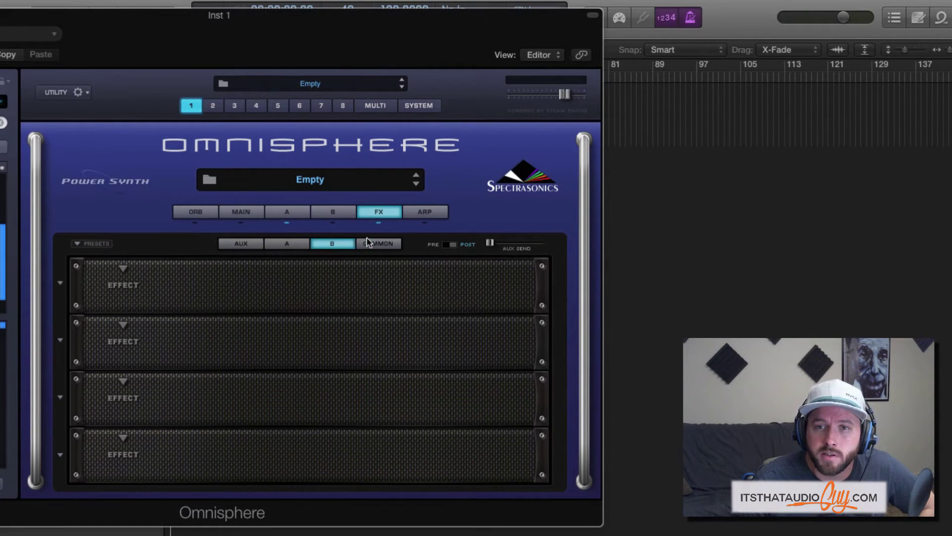
pyautogui.click(294, 244)
pyautogui.click(253, 246)
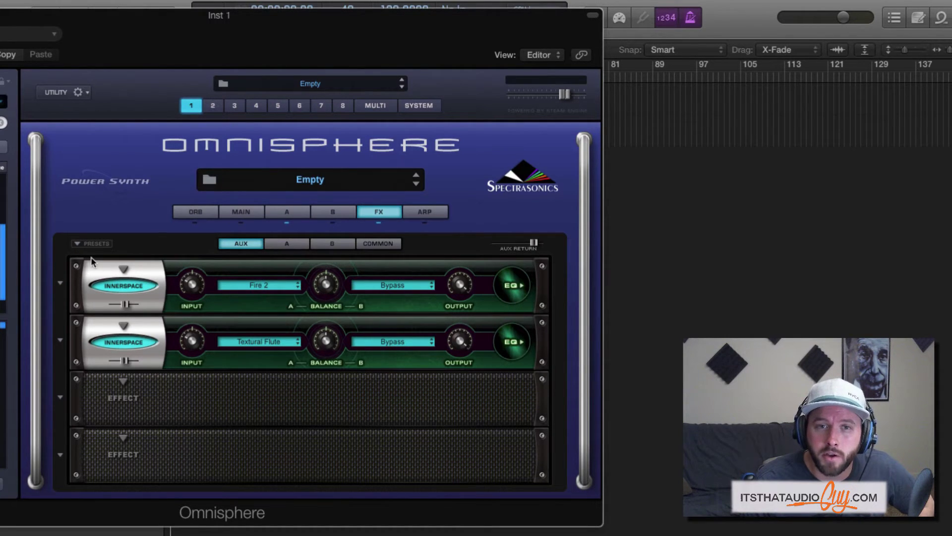
pyautogui.click(77, 244)
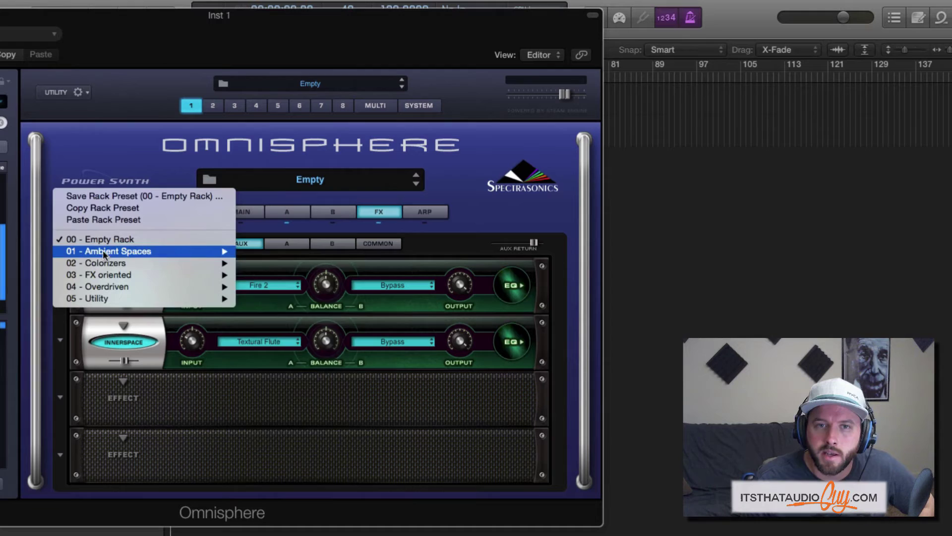
pyautogui.click(105, 241)
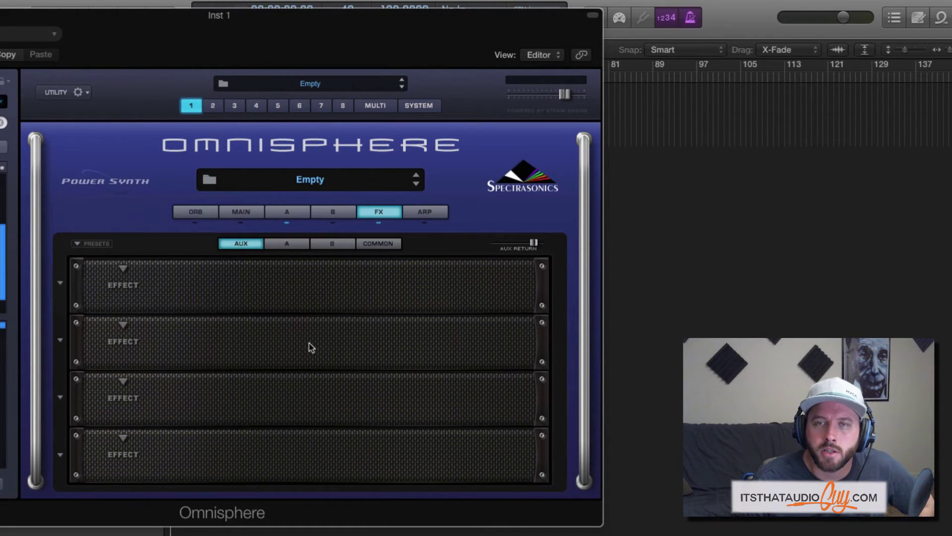
pyautogui.click(286, 244)
# Empty layer A's rack, then load Ambient Spaces > Chorus Delay Room (Pro-Verb, Chorus Echo)
pyautogui.click(77, 244)
pyautogui.click(106, 239)
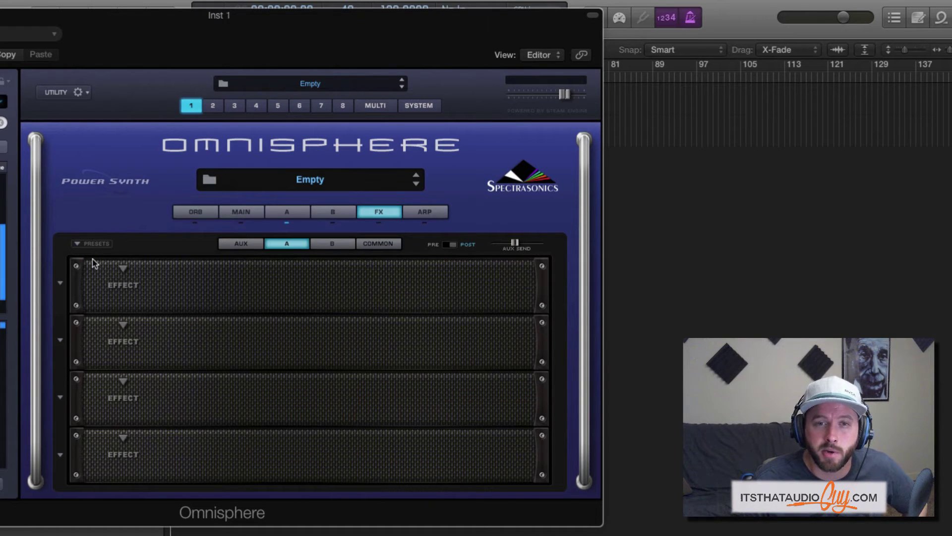
pyautogui.click(78, 244)
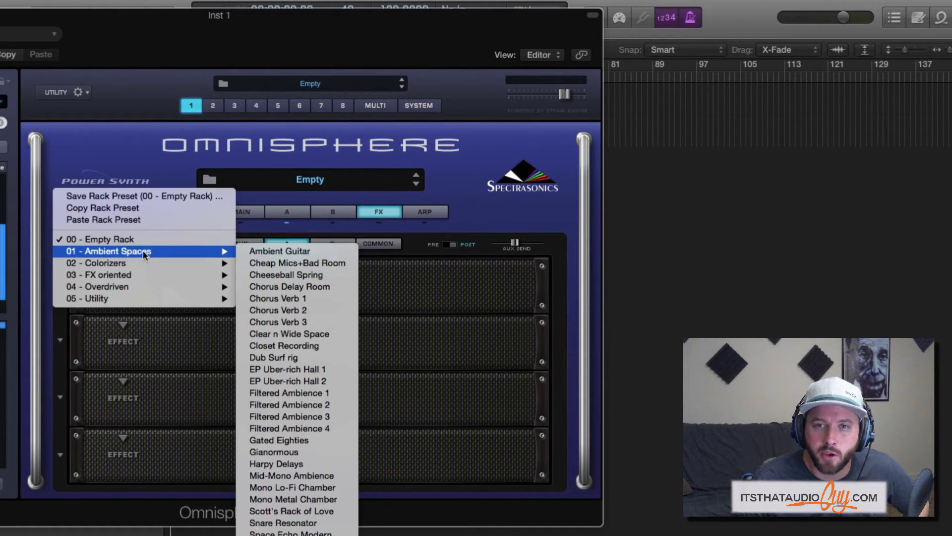
pyautogui.moveTo(143, 251)
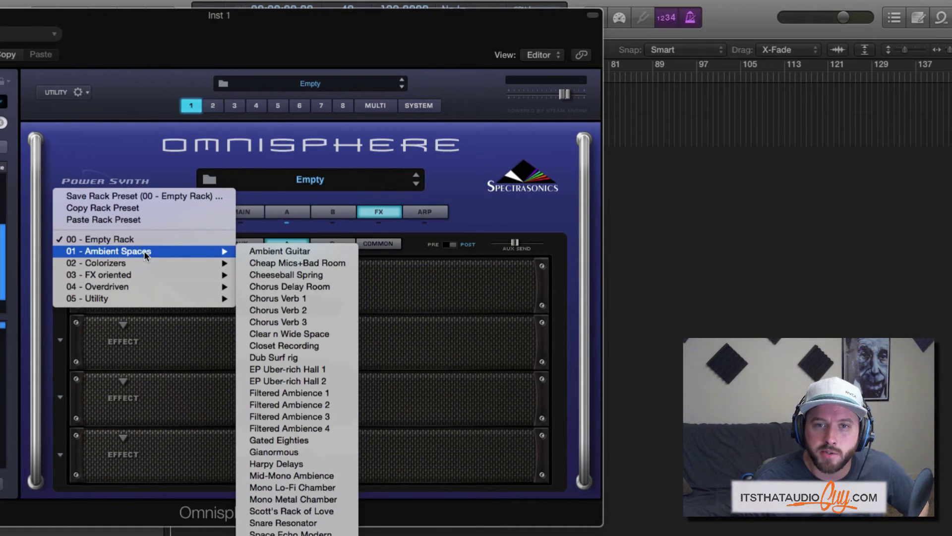
pyautogui.click(287, 299)
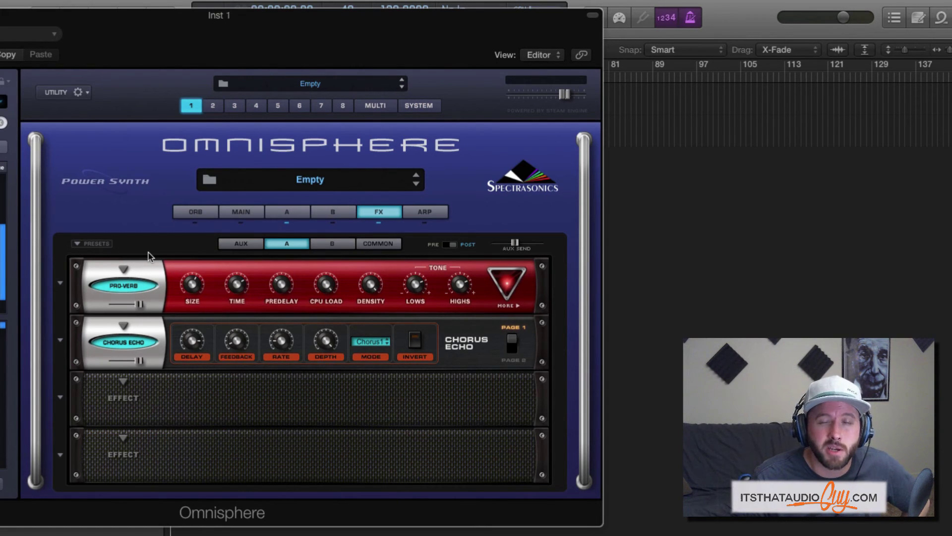
pyautogui.click(123, 380)
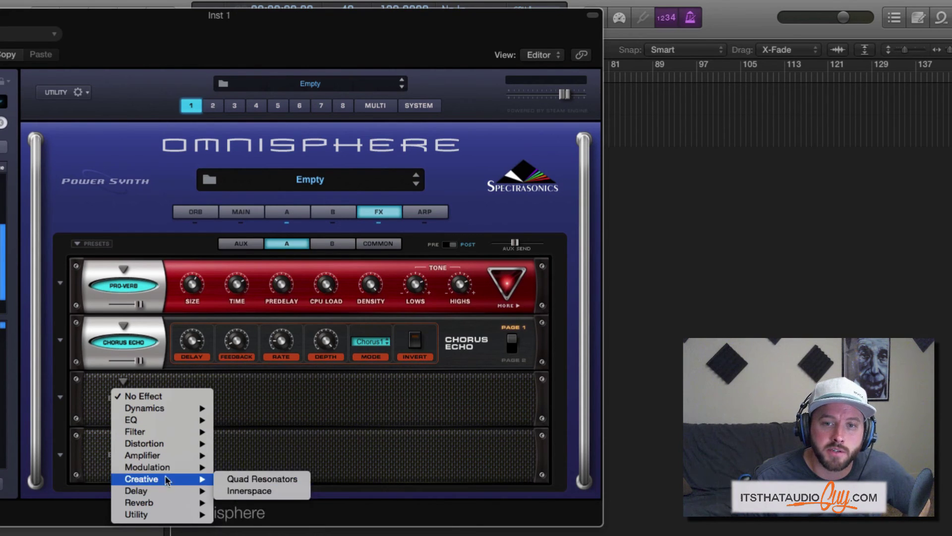
pyautogui.moveTo(159, 412)
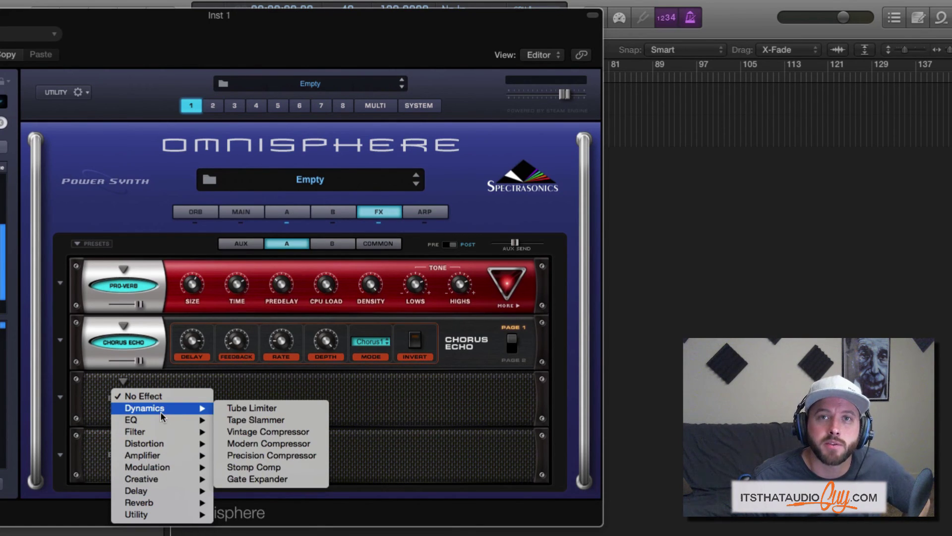
pyautogui.press('Escape')
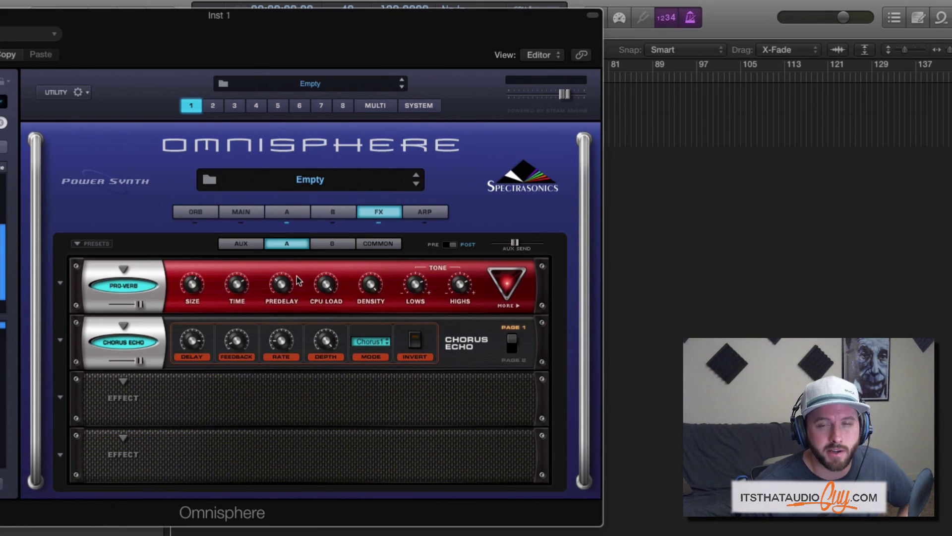